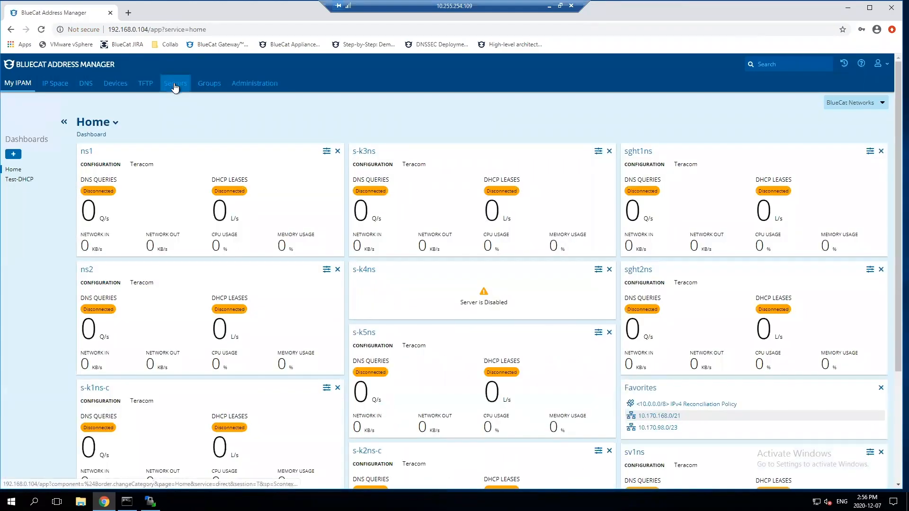
Step: Open the BlueCat Security Feed settings of the BlueCat Networks configuration
left_click(174, 85)
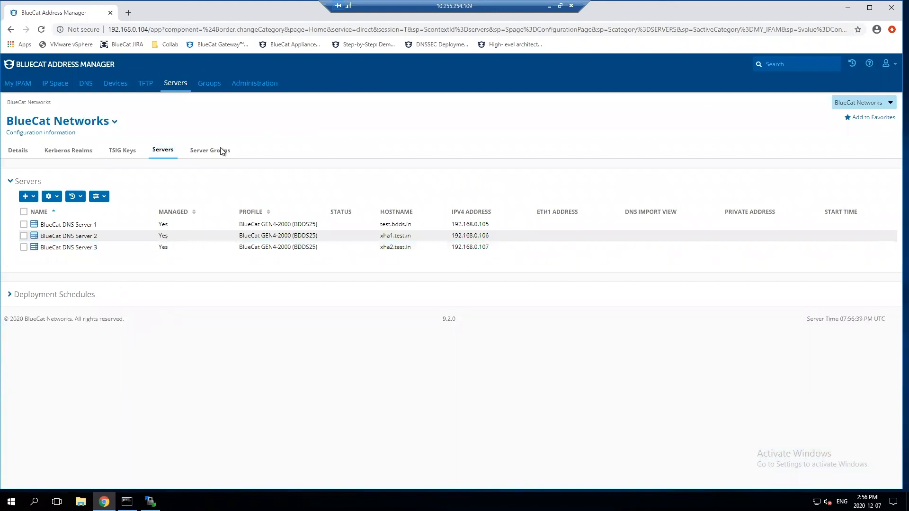
left_click(253, 87)
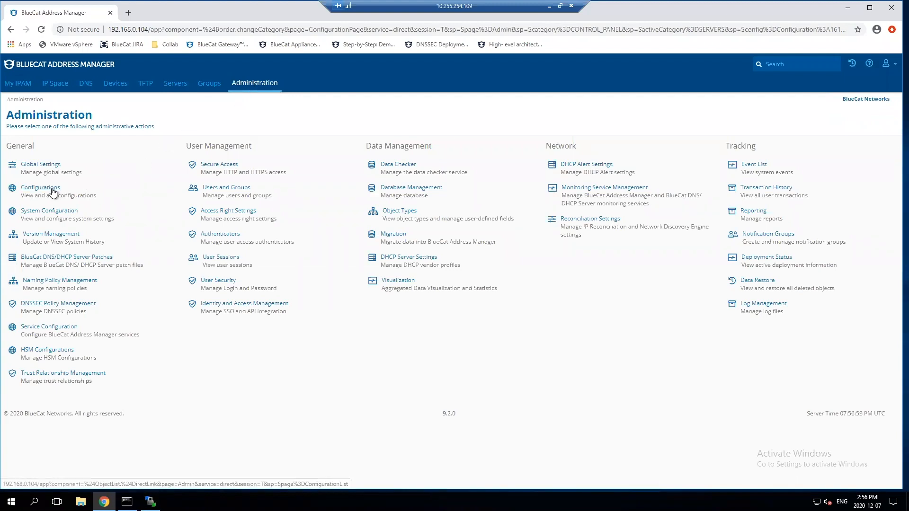
left_click(53, 192)
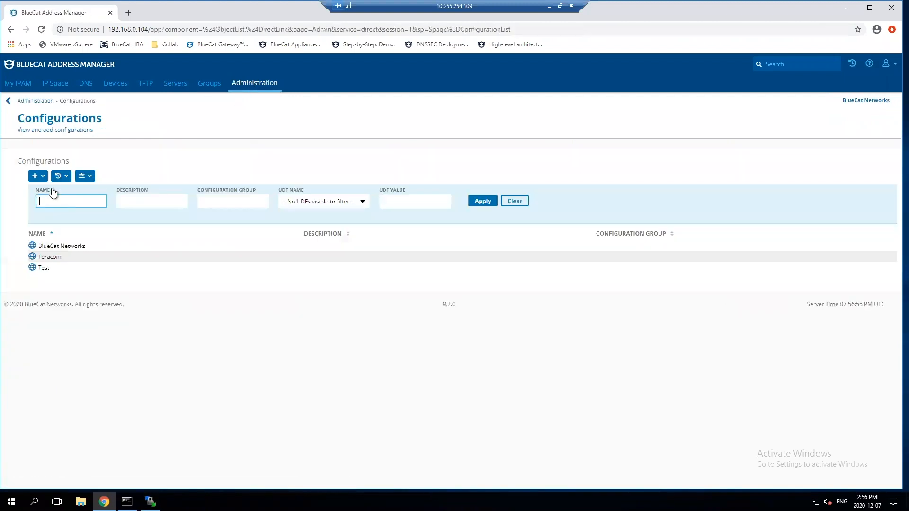
left_click(56, 249)
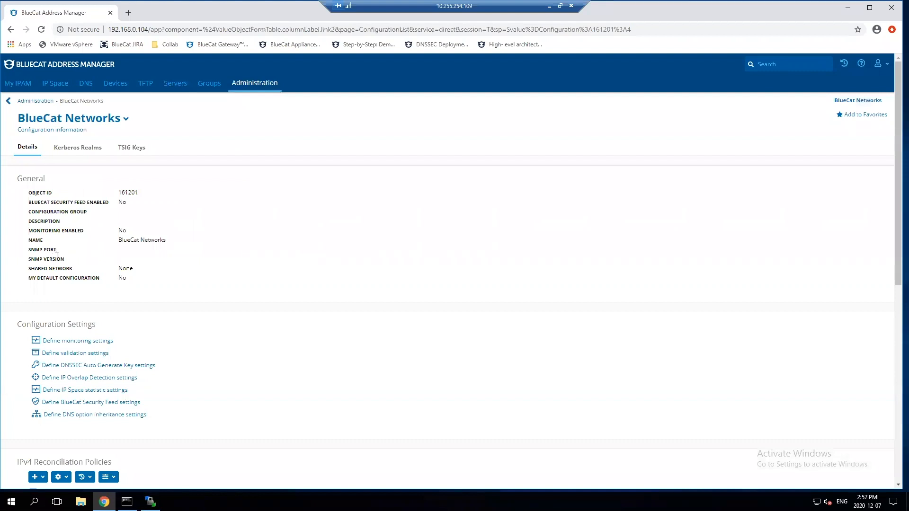
left_click(65, 403)
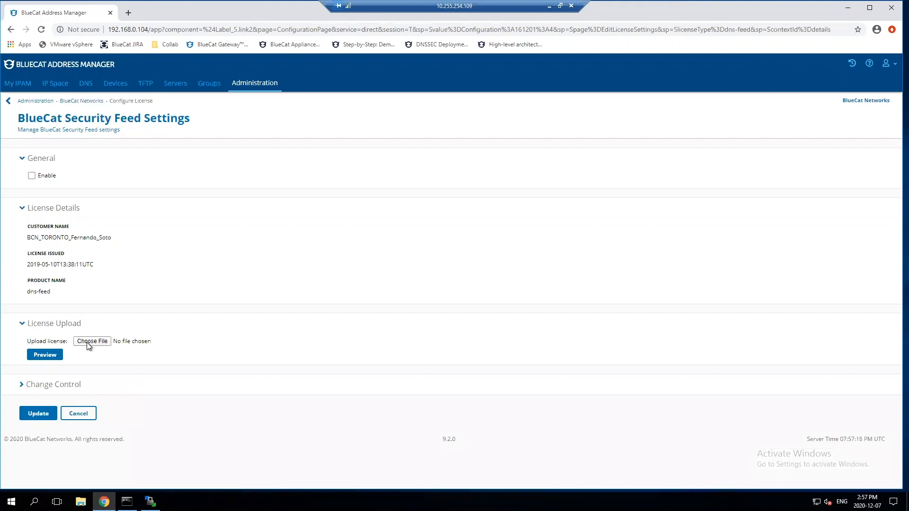
Step: Upload the BlueCat Security Feed license file from the Desktop, enable the feed, save the settings, and reopen them to check
left_click(86, 342)
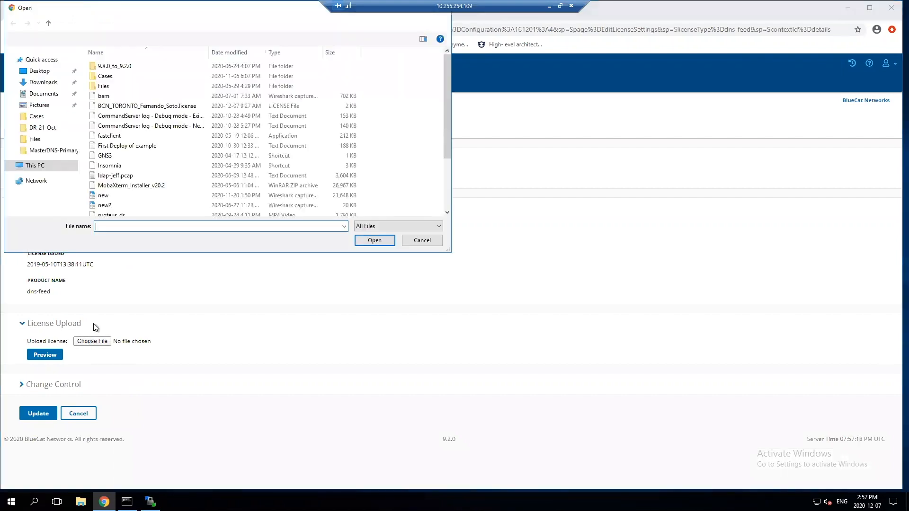
left_click(122, 106)
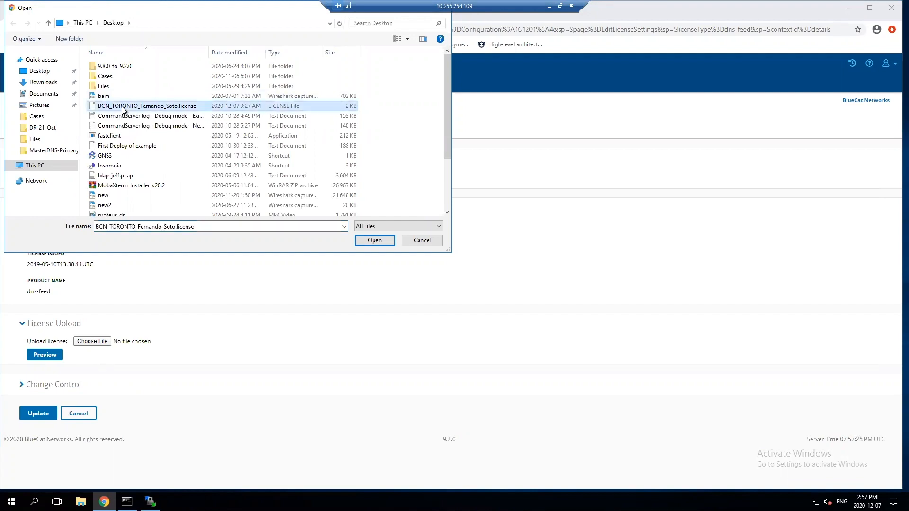
left_click(374, 242)
left_click(32, 176)
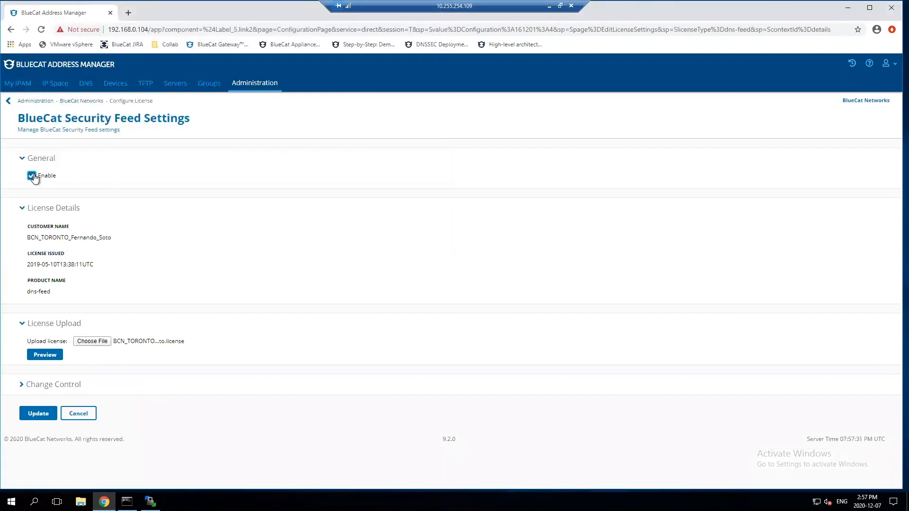
left_click(38, 414)
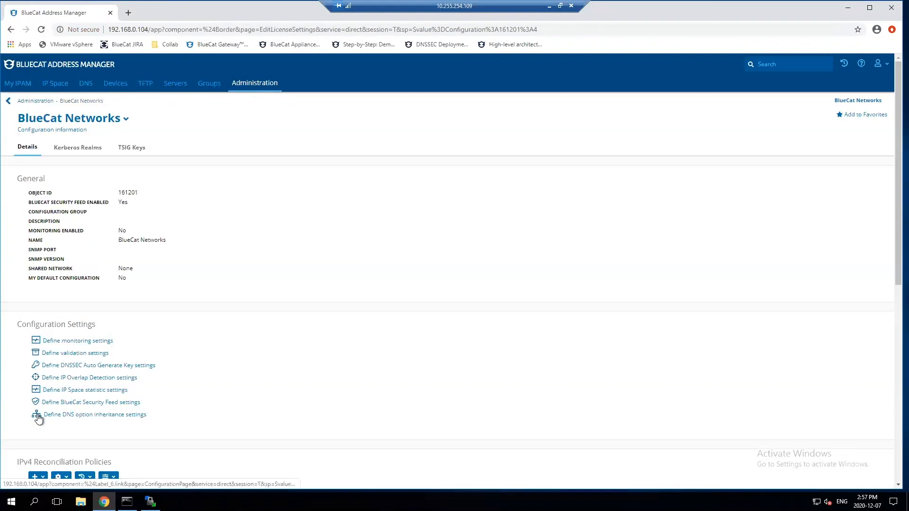
left_click(79, 402)
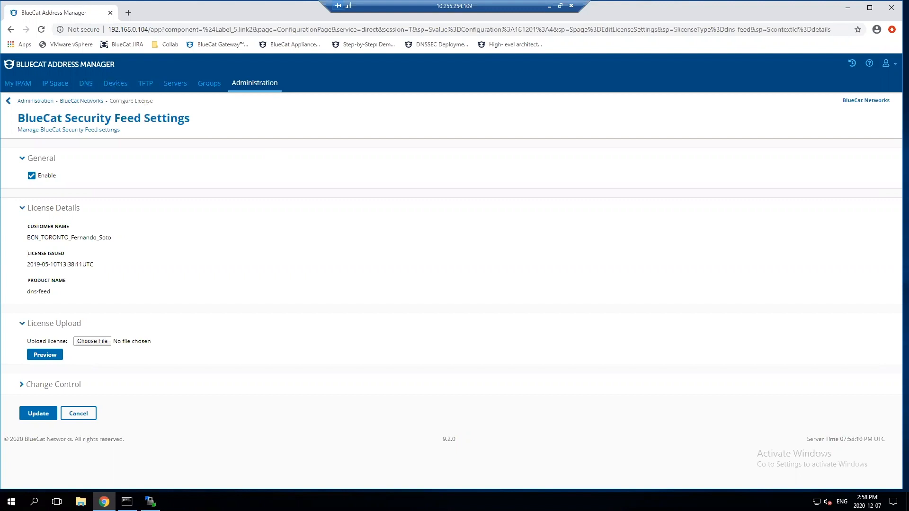
Step: Start a new response policy zone in DNS View and name it "Threat Protection Responce Policy Zone"
left_click(86, 85)
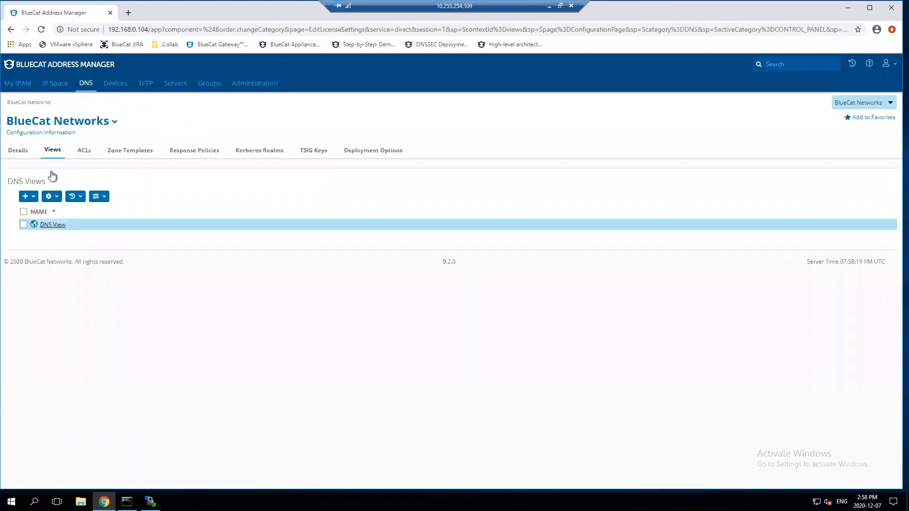
left_click(48, 225)
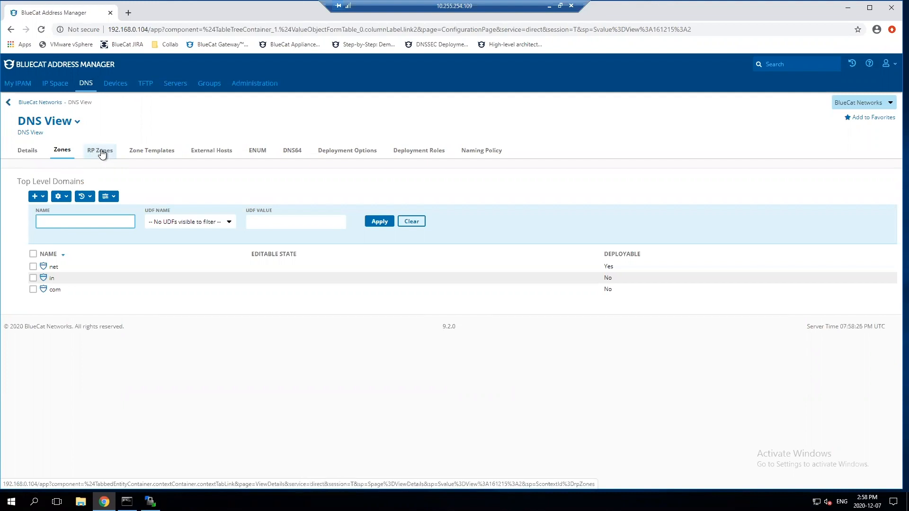
left_click(102, 152)
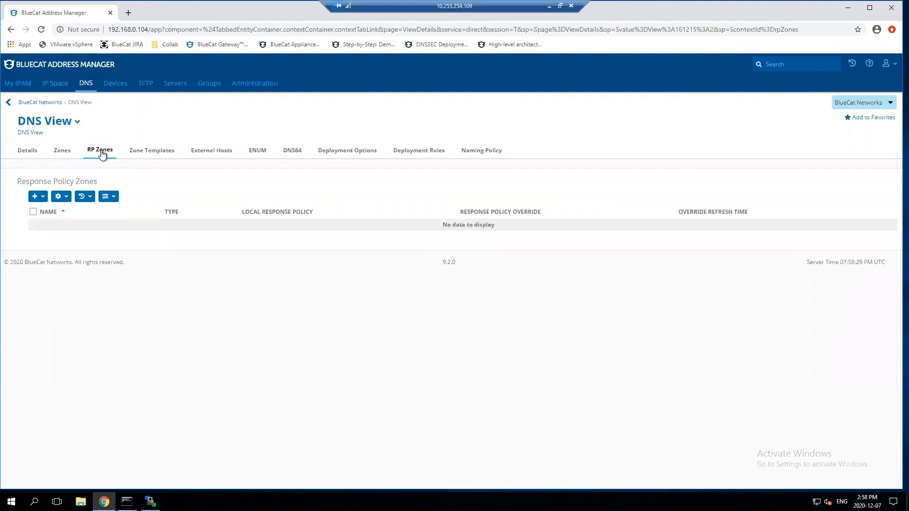
left_click(42, 201)
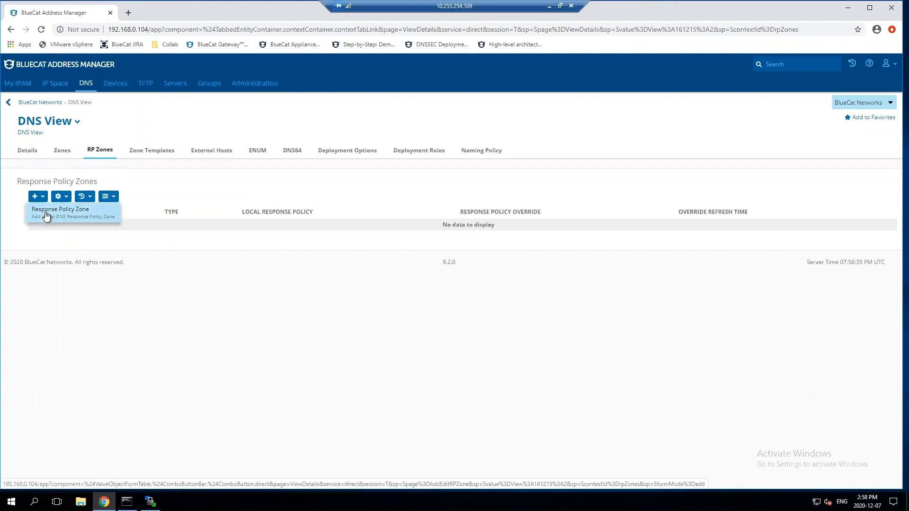
left_click(46, 214)
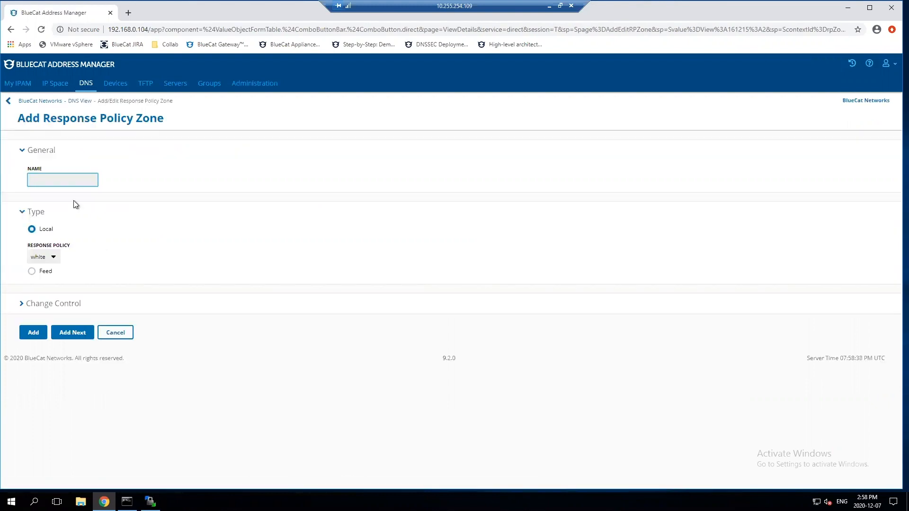
type("Threat Protection Resp")
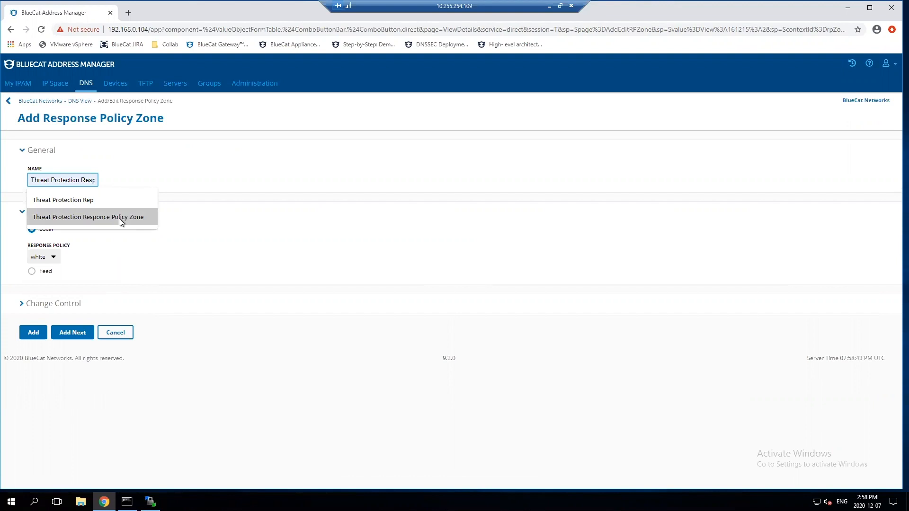
left_click(119, 217)
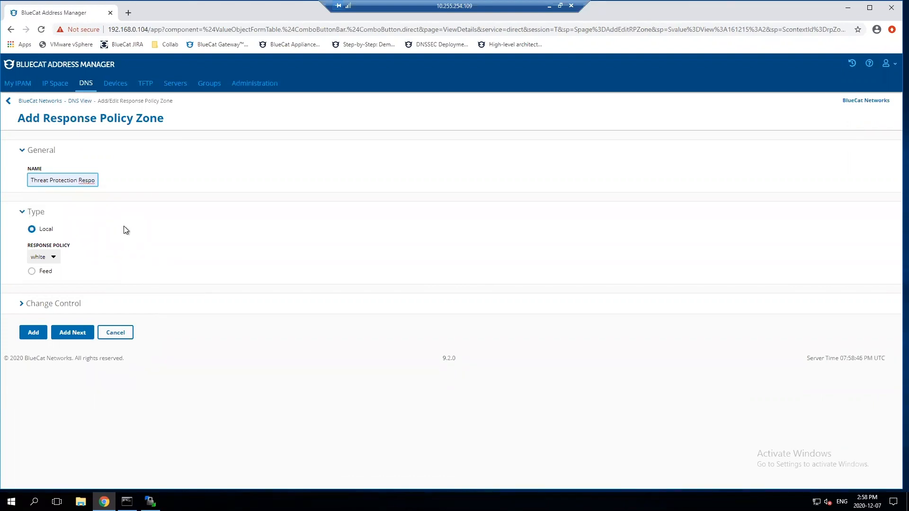
Step: Display the zone's Feed type options and review the Threat Protection Feed Categories slide in PowerPoint
left_click(32, 271)
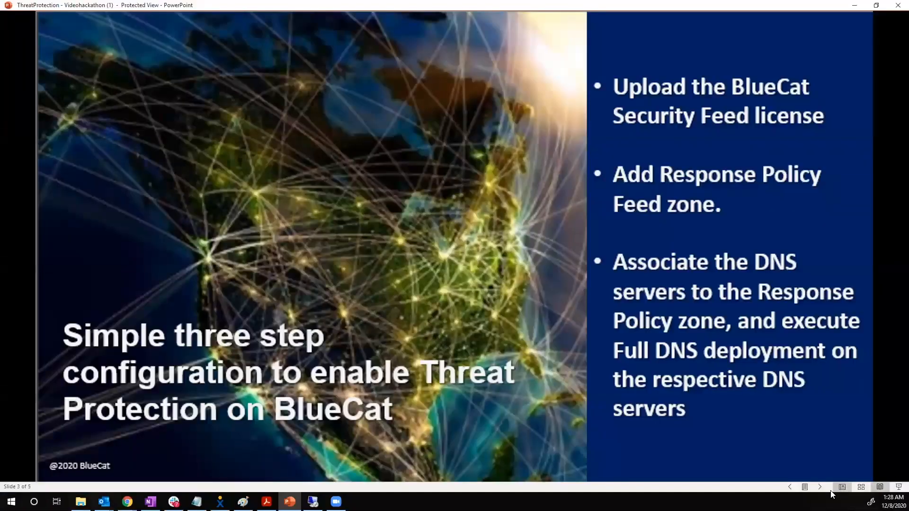
left_click(819, 486)
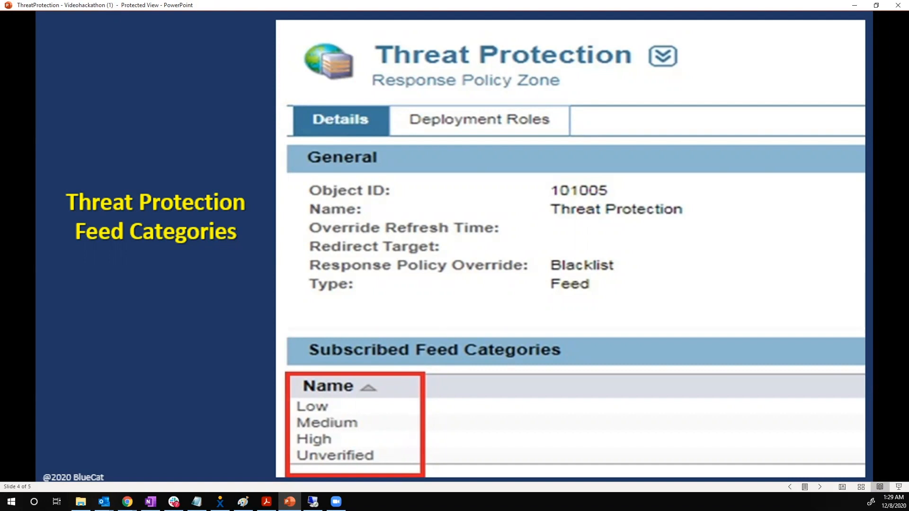
left_click(853, 9)
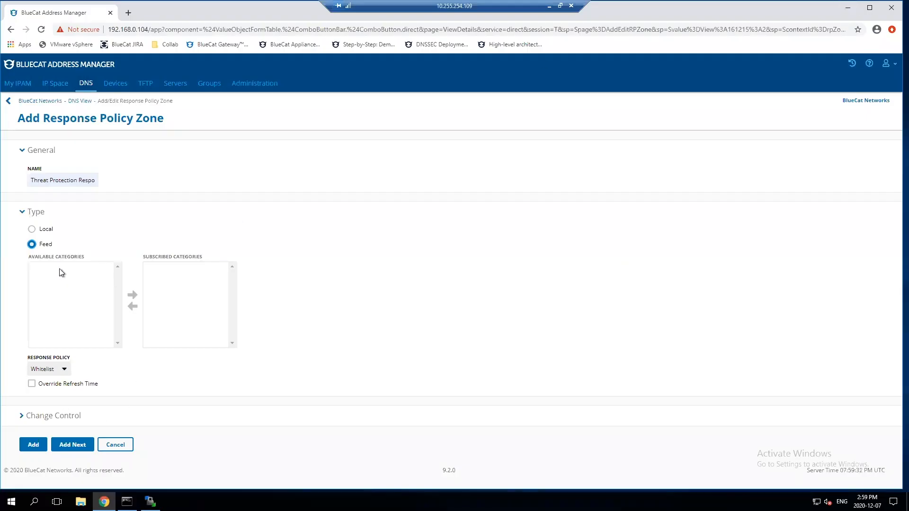
Step: Set the zone type to Local with the white response policy and add the zone
left_click(31, 231)
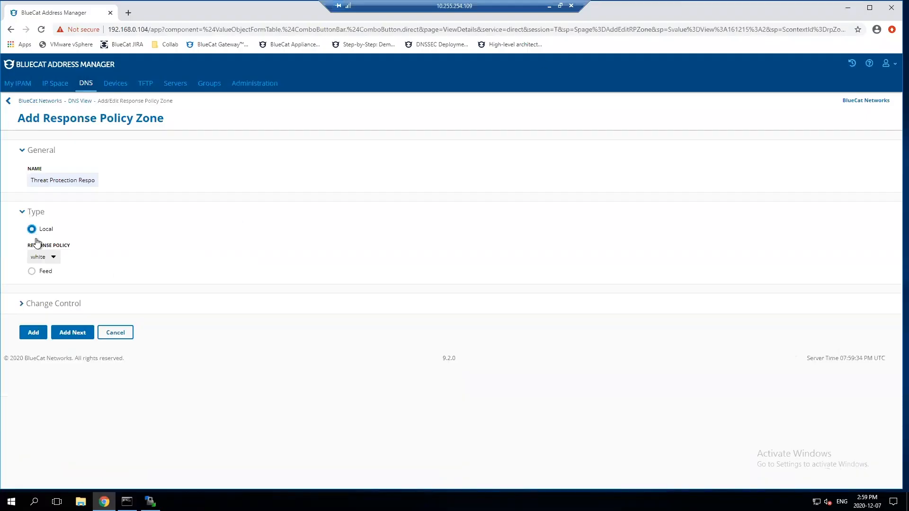
left_click(33, 334)
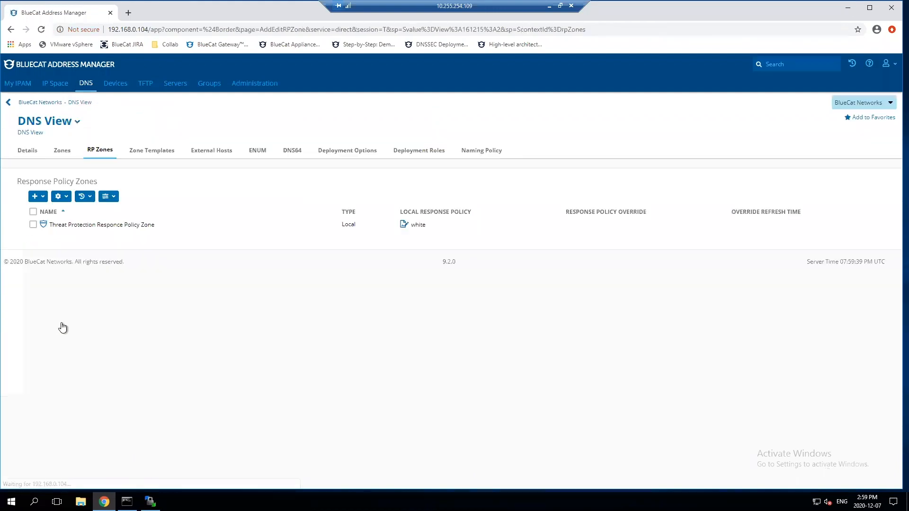
Step: Add a Master DNS deployment role to the Threat Protection zone, using the test.bdds.in interface of BlueCat DNS Server 1
left_click(80, 226)
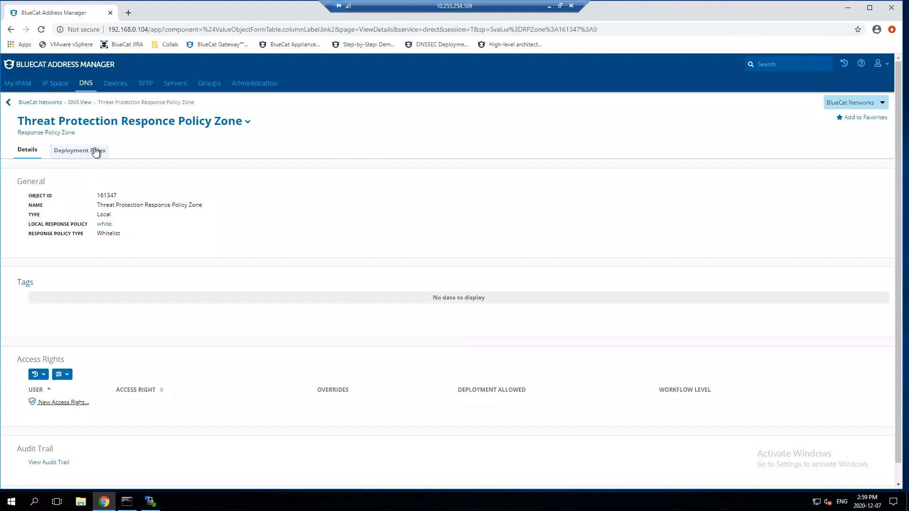
left_click(96, 151)
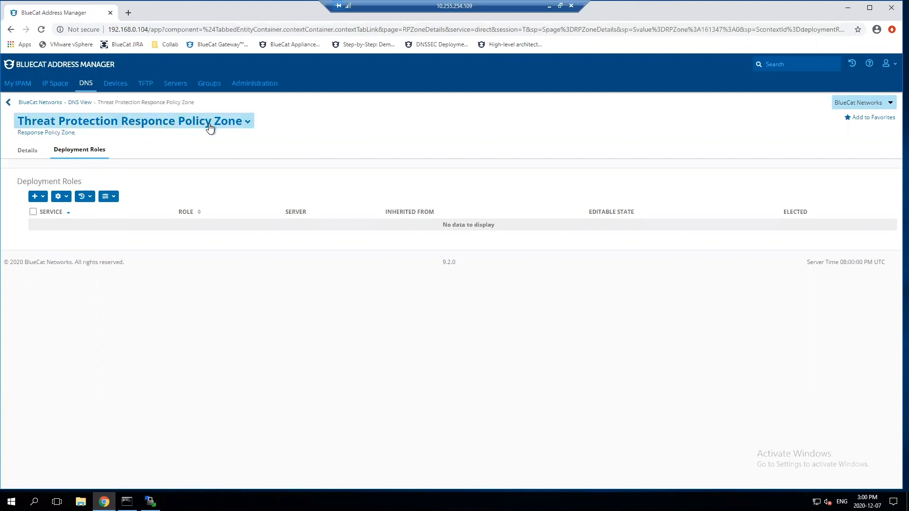
left_click(44, 200)
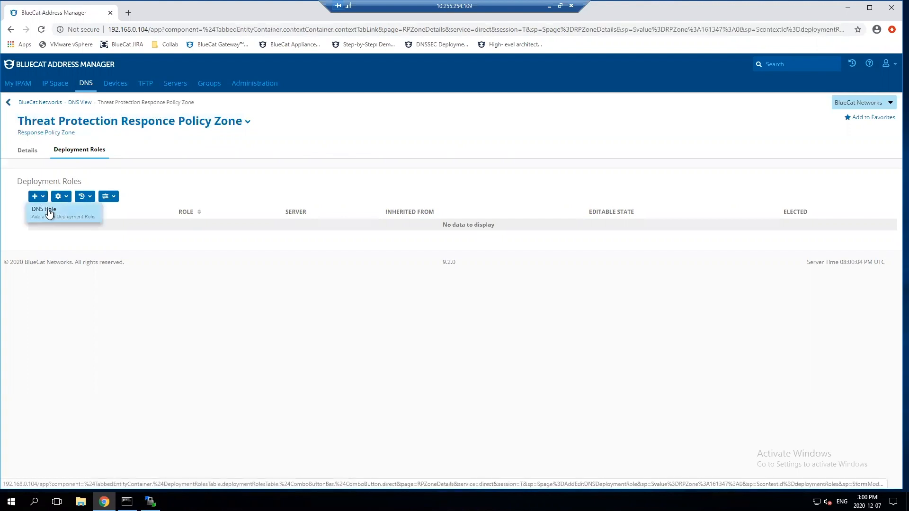
left_click(47, 210)
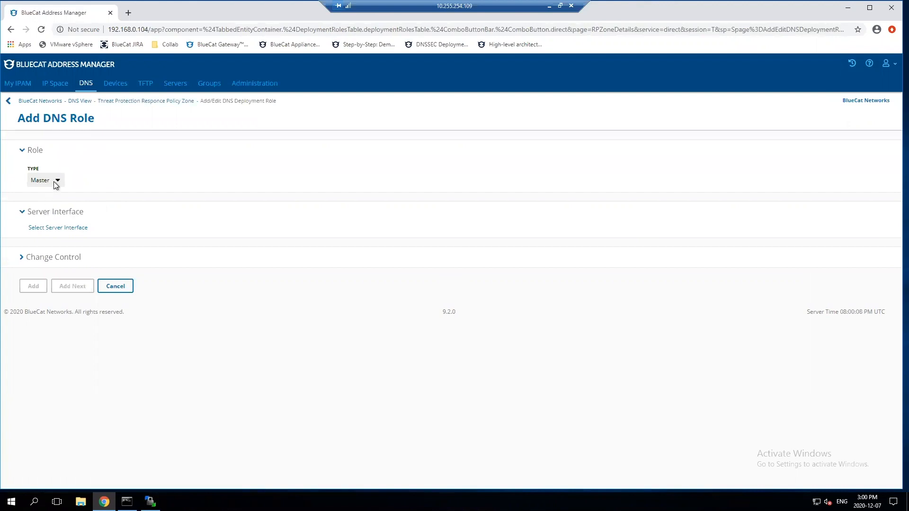
left_click(60, 229)
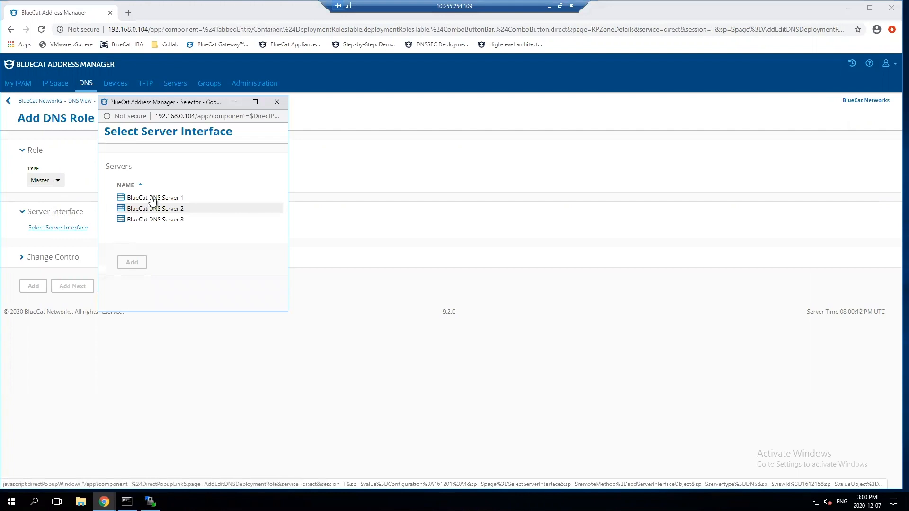
left_click(153, 199)
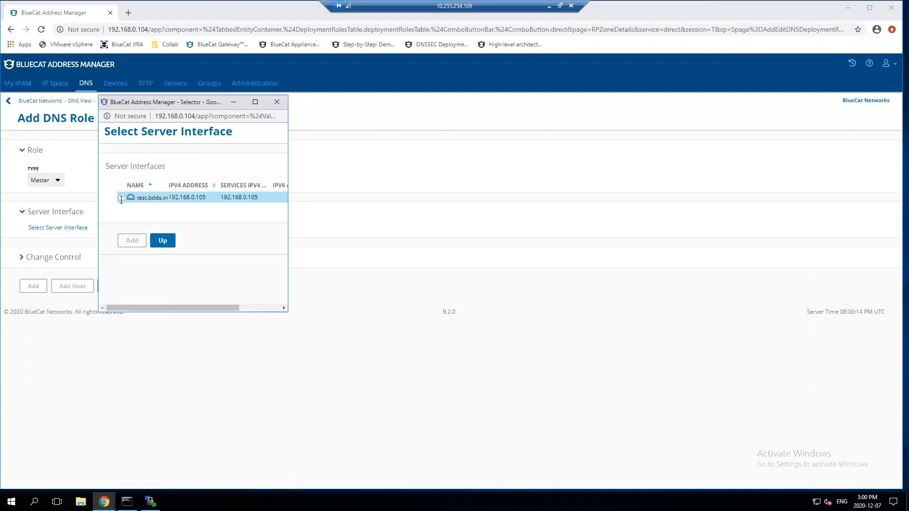
left_click(121, 199)
left_click(127, 240)
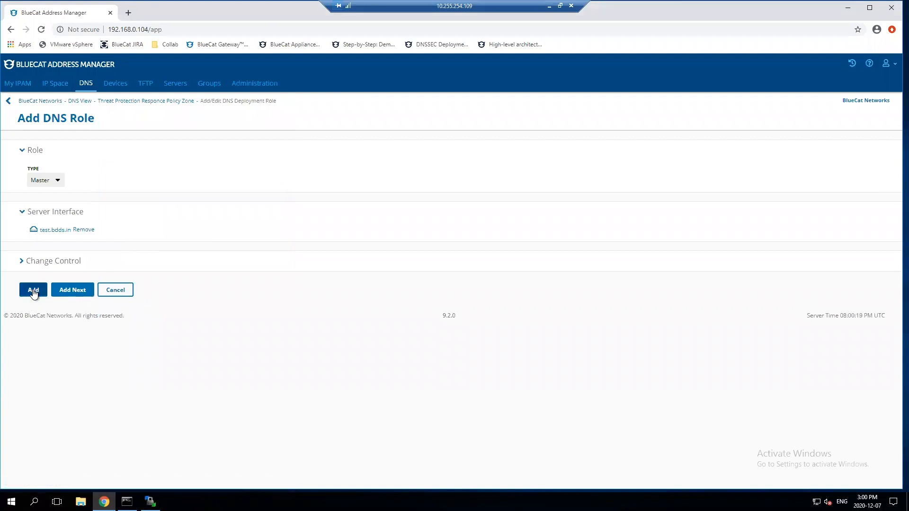
left_click(33, 291)
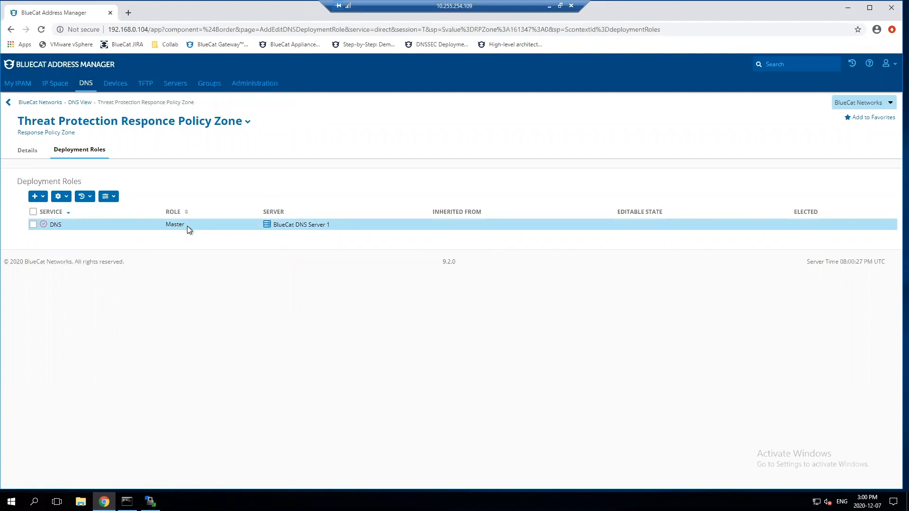
Step: Deploy the DNS service to BlueCat DNS Server 1 with Force DNS Full Deployment enabled
left_click(179, 88)
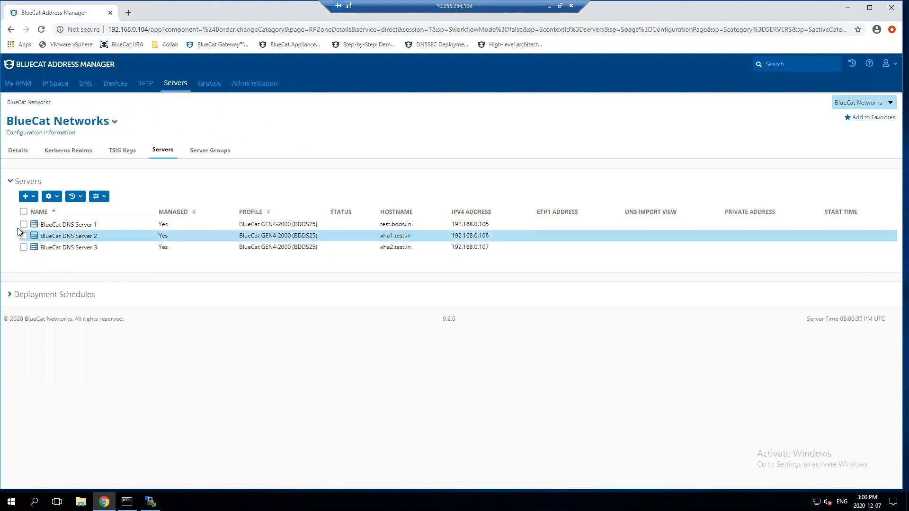
left_click(23, 225)
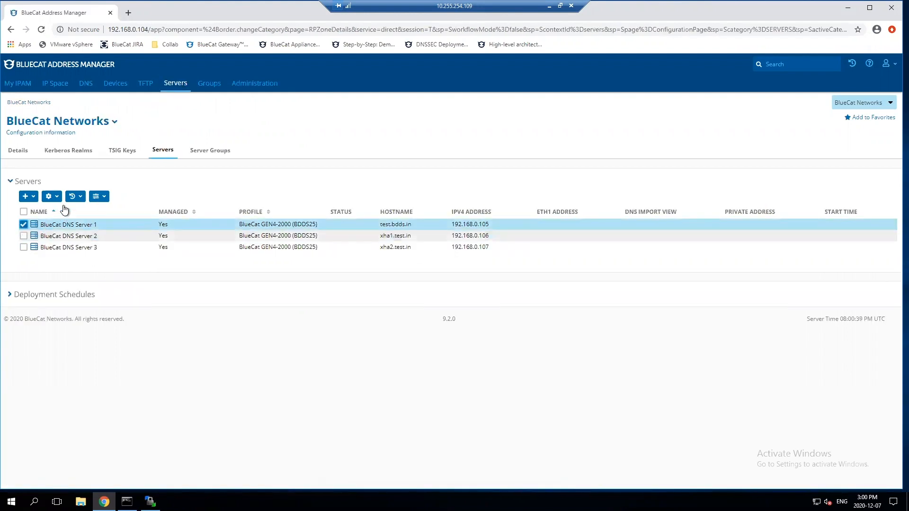
left_click(52, 197)
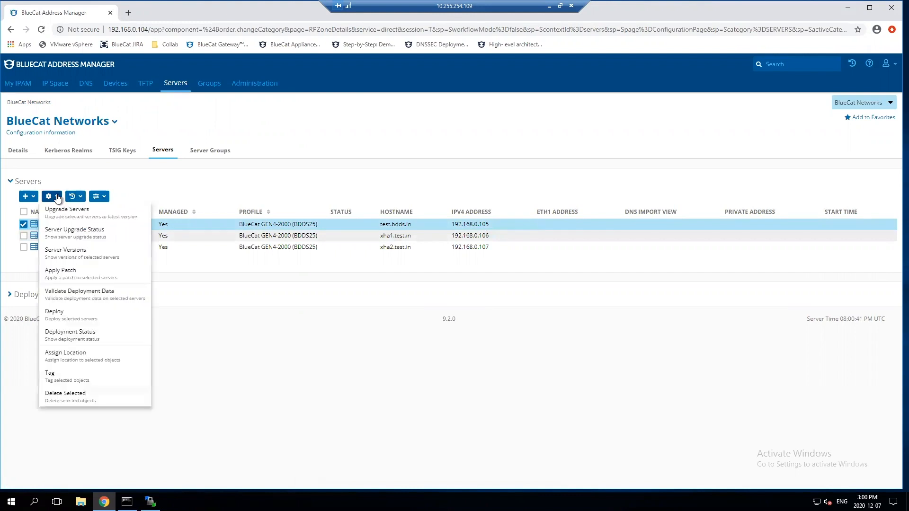
left_click(59, 317)
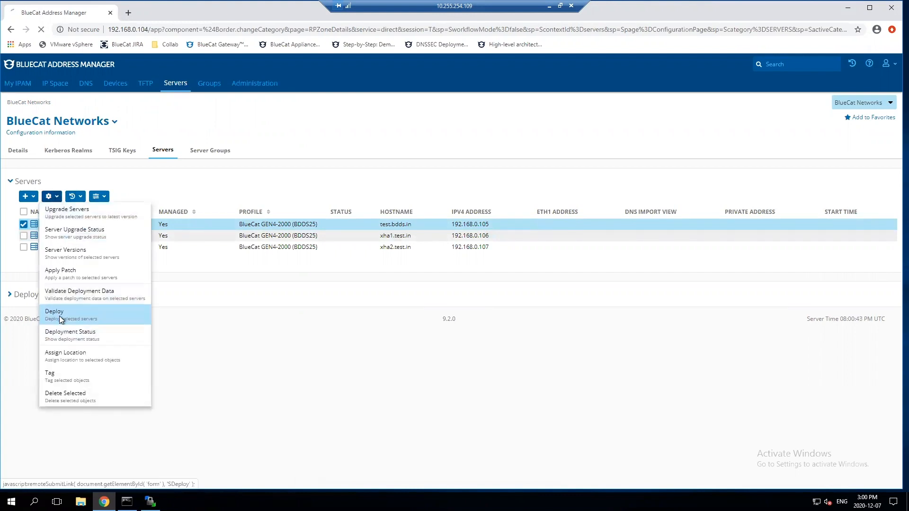
left_click(34, 250)
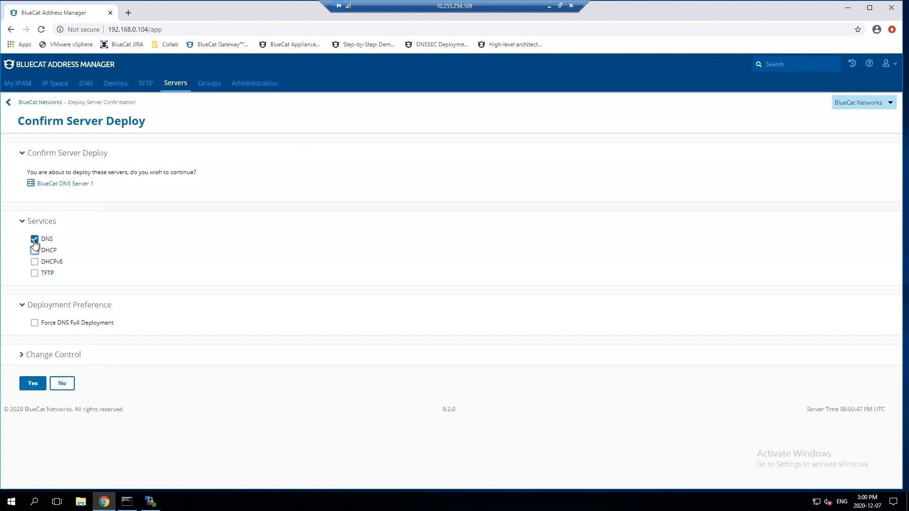
left_click(34, 324)
left_click(33, 384)
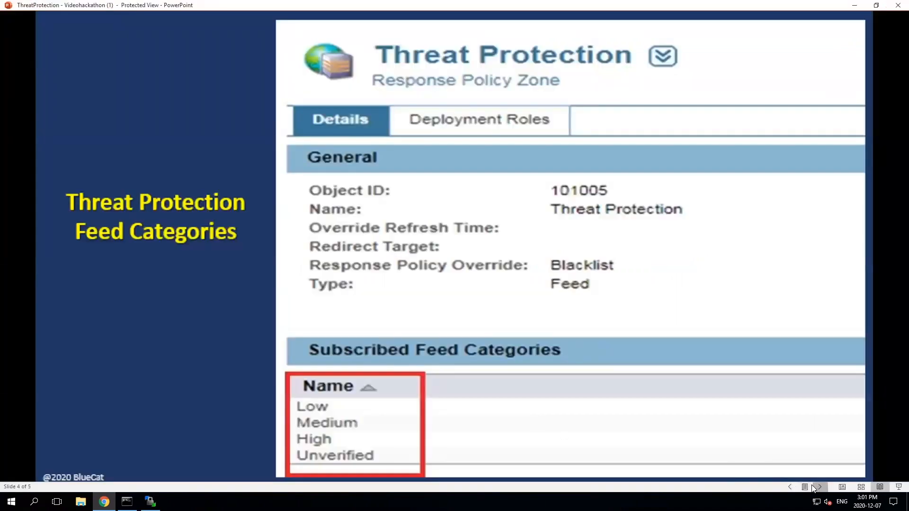
Step: Show the PowerPoint slide about Threat Protection feed zones within the named config file
left_click(819, 487)
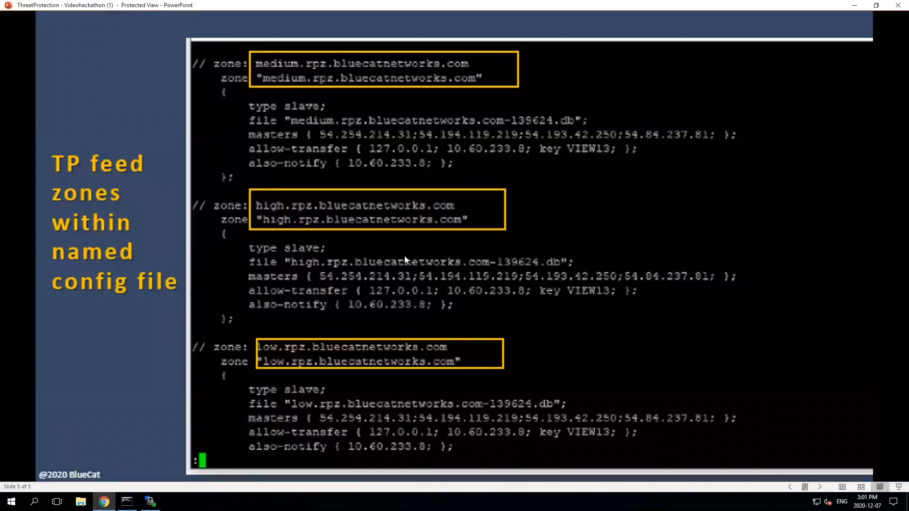